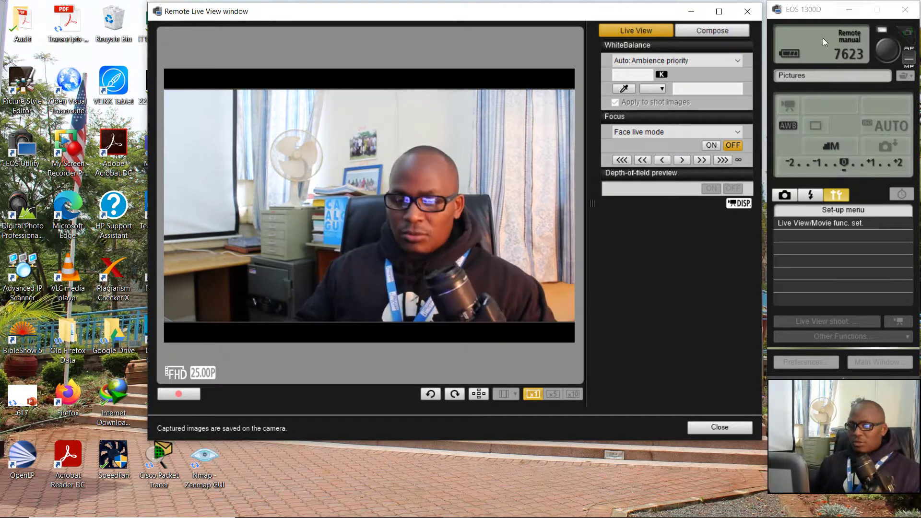
- Switch to Firefox, search Google for "eos webcam utility" and open the Canon U.S.A. EOS Webcam Utility page
click(427, 507)
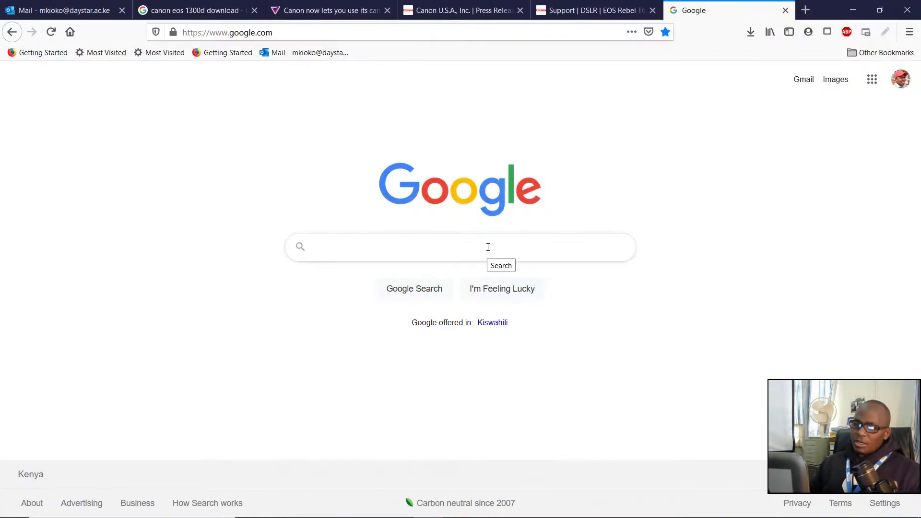
click(488, 247)
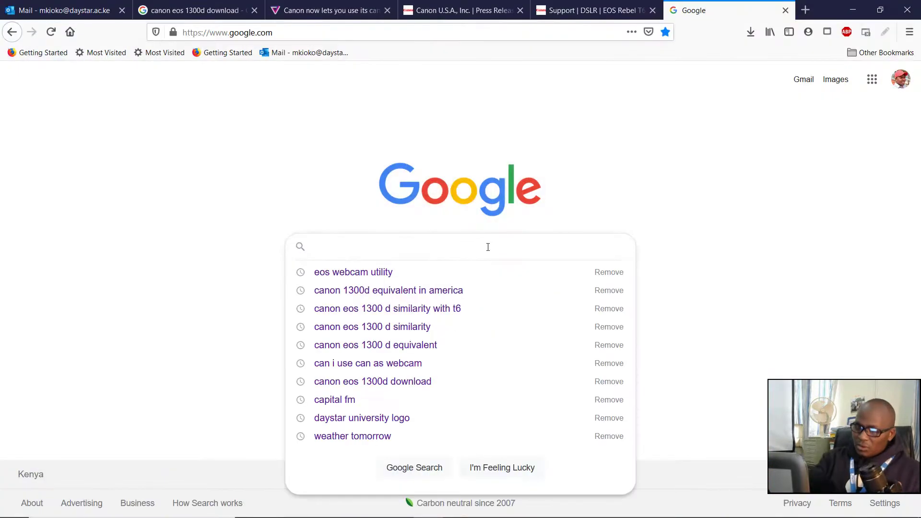
text(eos)
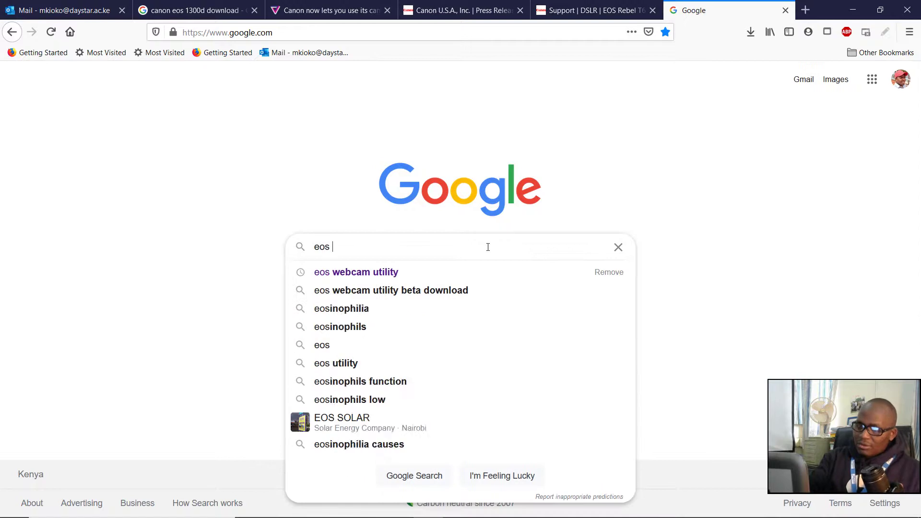
key(Down)
key(Return)
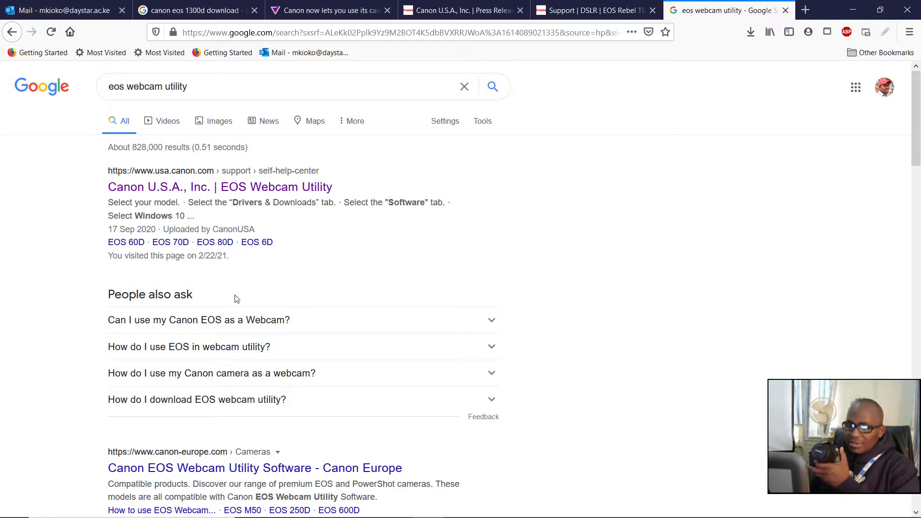
click(205, 193)
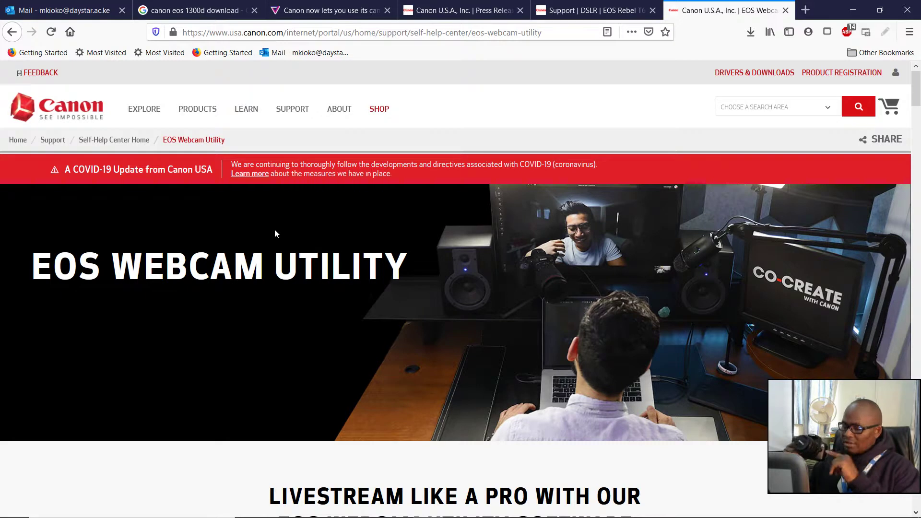
- Search Google in a new browser tab for "canon 1300d equivalent in america"
click(810, 10)
text(google.com/)
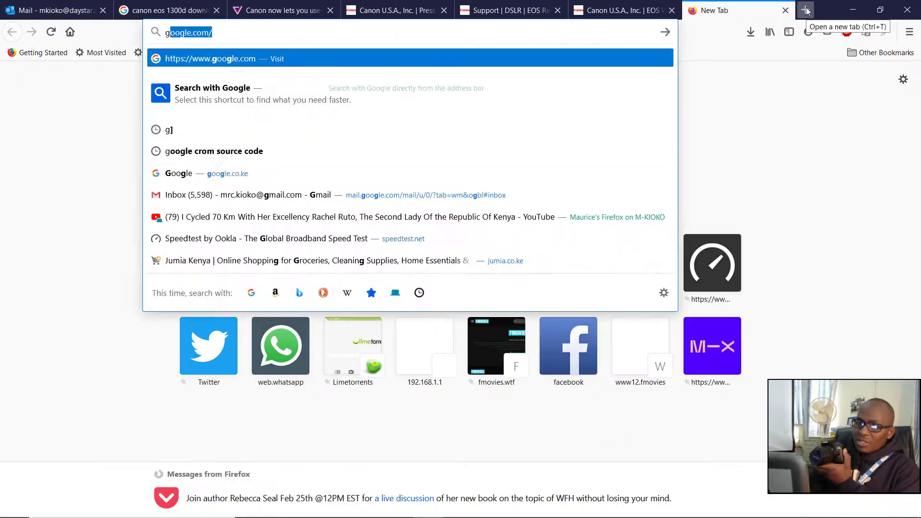
key(Return)
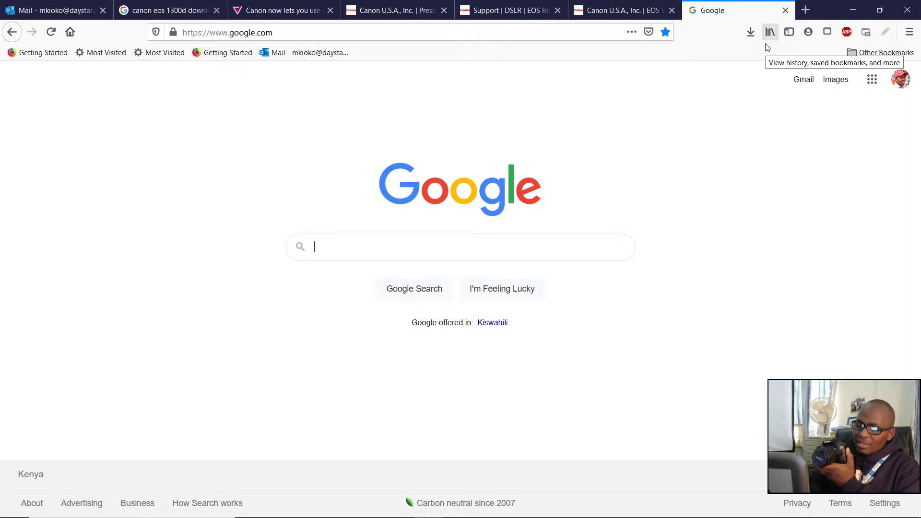
text(ca)
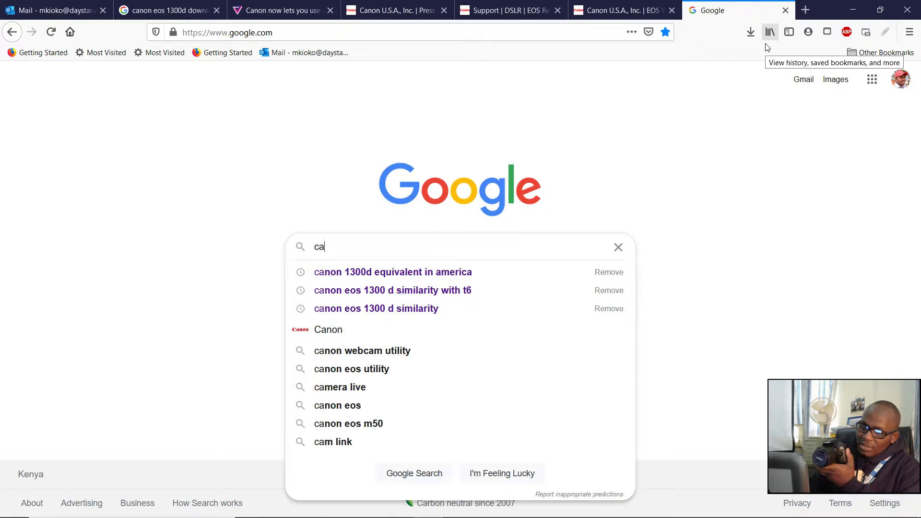
key(Down)
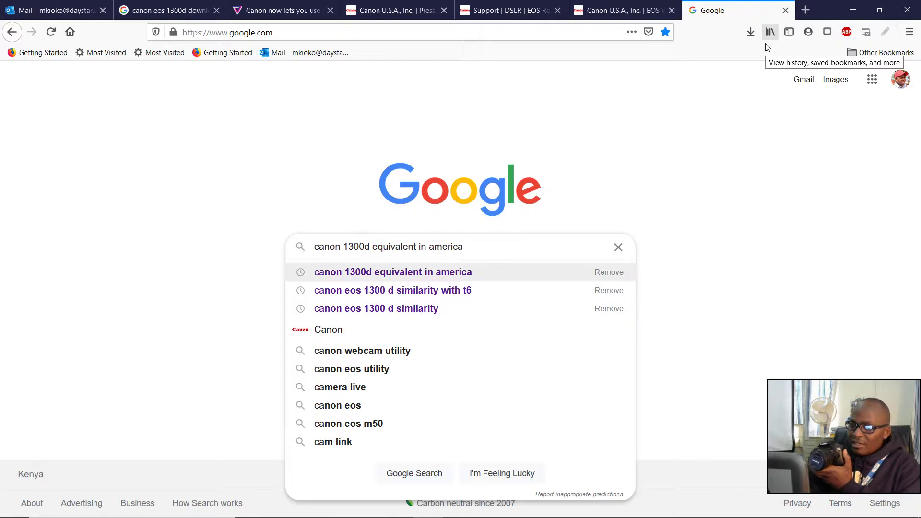
key(Return)
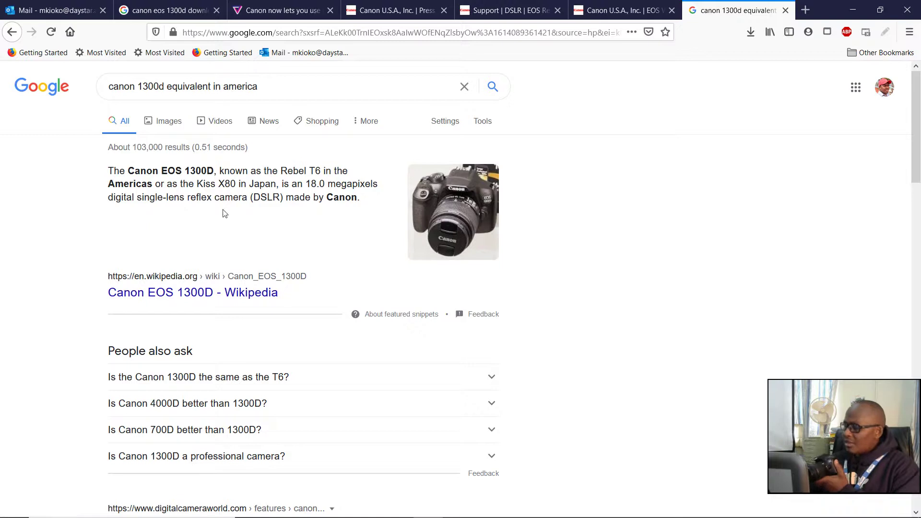
- Return to Canon's EOS Webcam Utility page and review its operating system choices and Windows release section
click(614, 12)
scroll(403, 266, down, 2)
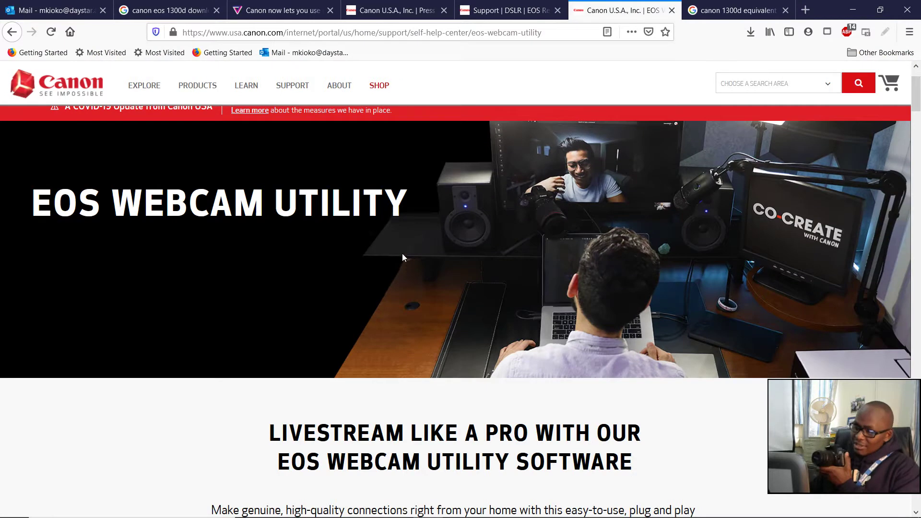
scroll(402, 258, down, 15)
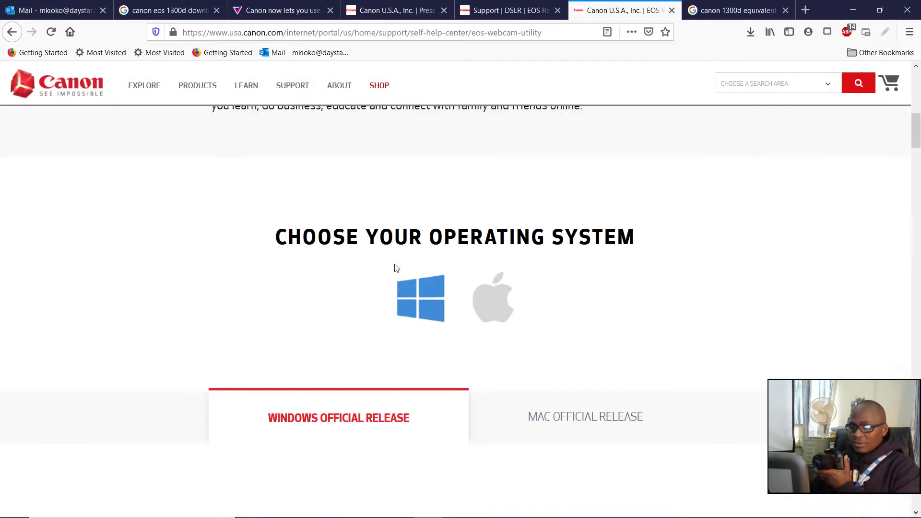
scroll(396, 269, down, 8)
scroll(396, 269, up, 2)
scroll(394, 266, up, 5)
scroll(384, 276, down, 6)
scroll(383, 280, down, 15)
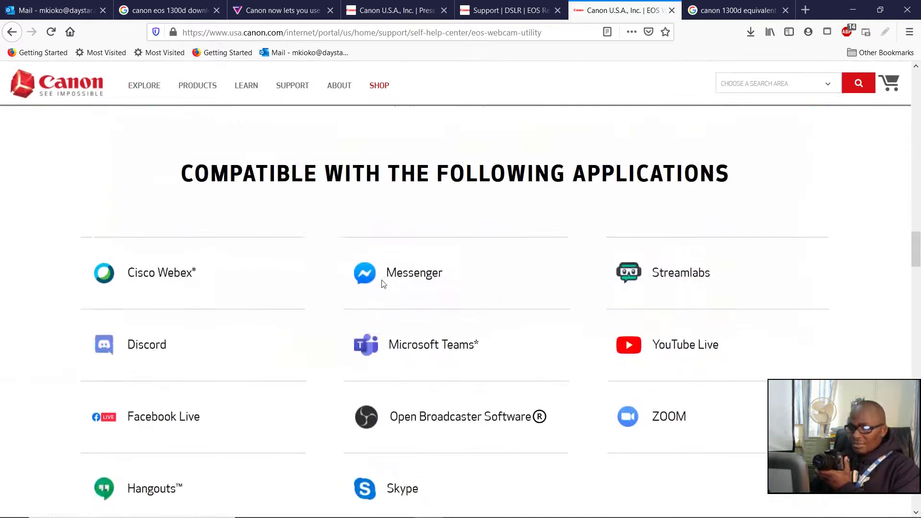
- Examine which video and streaming applications are compatible with EOS Webcam Utility, including the notes below the list
scroll(266, 239, down, 3)
scroll(281, 231, up, 3)
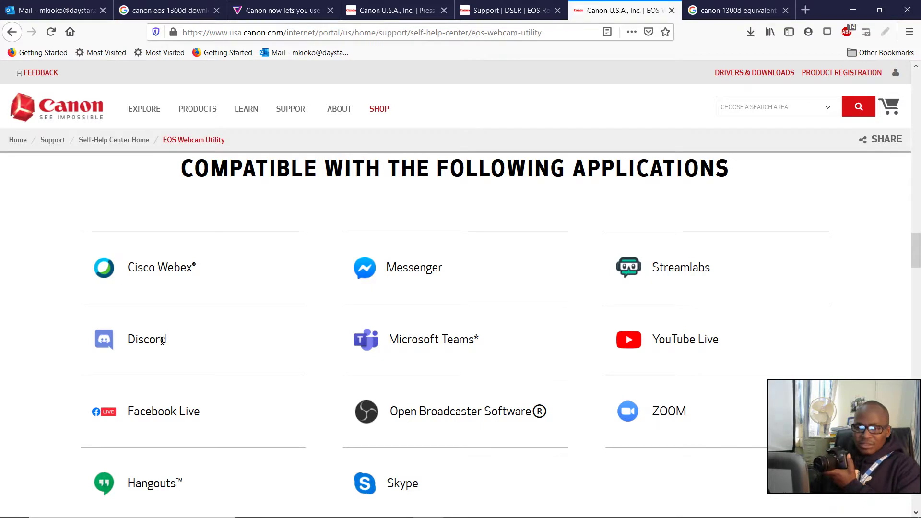
scroll(107, 419, down, 2)
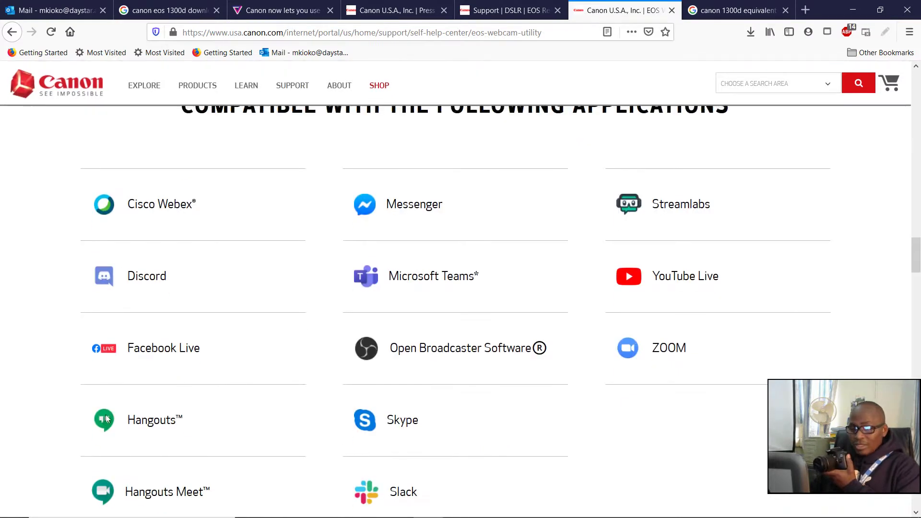
scroll(301, 422, down, 2)
scroll(376, 372, up, 4)
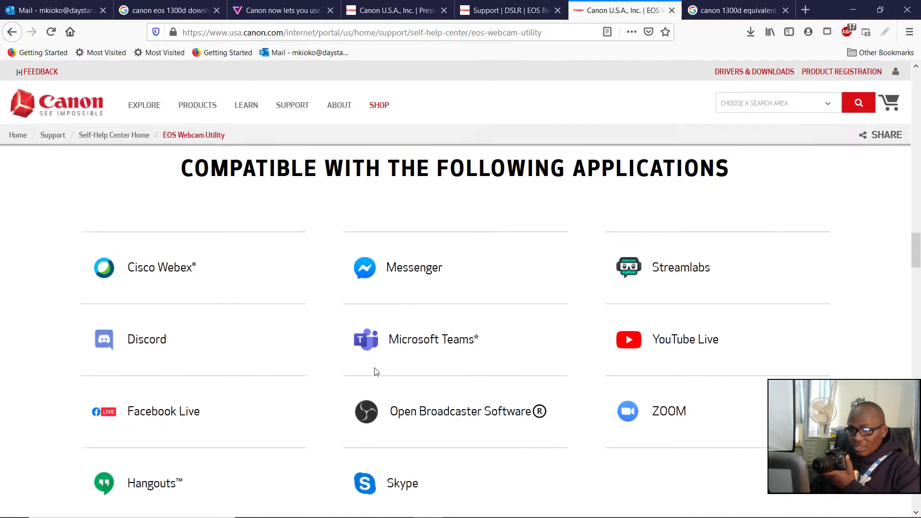
scroll(448, 389, down, 2)
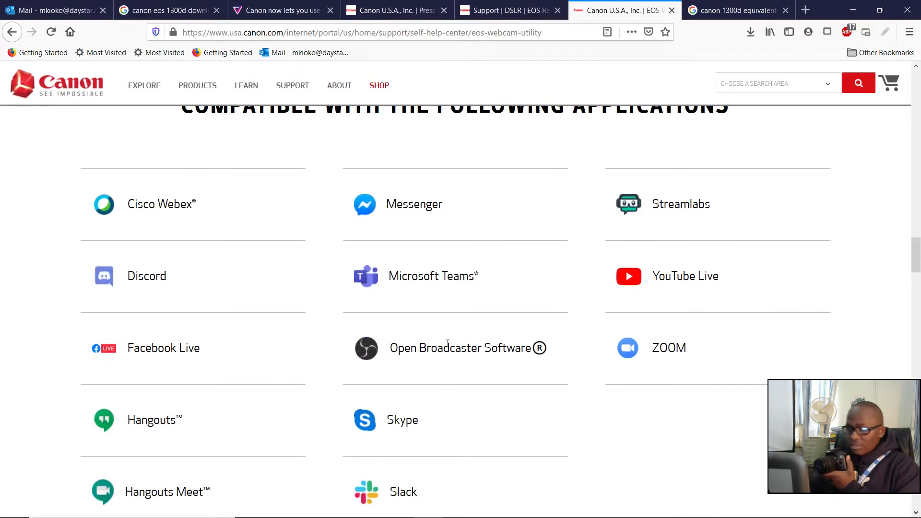
scroll(305, 399, down, 4)
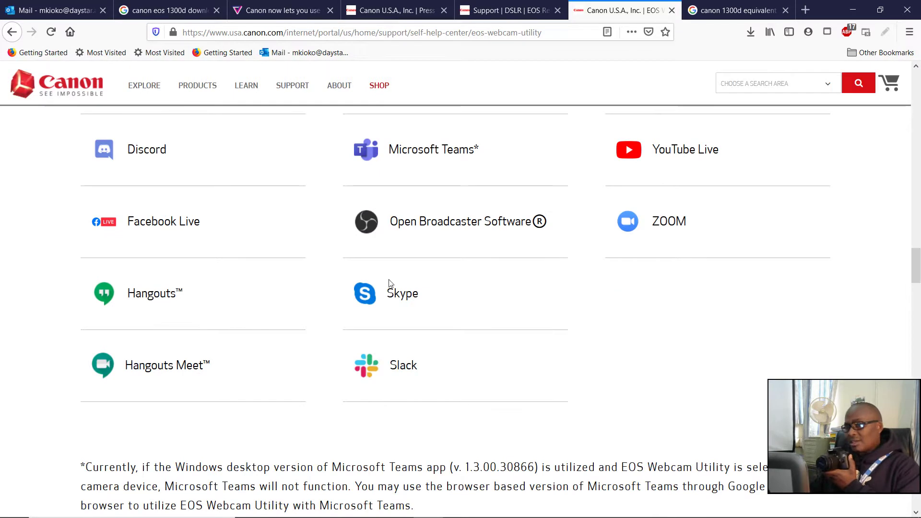
scroll(278, 319, down, 1)
scroll(276, 319, down, 4)
scroll(277, 321, up, 6)
scroll(283, 326, down, 1)
scroll(283, 326, up, 4)
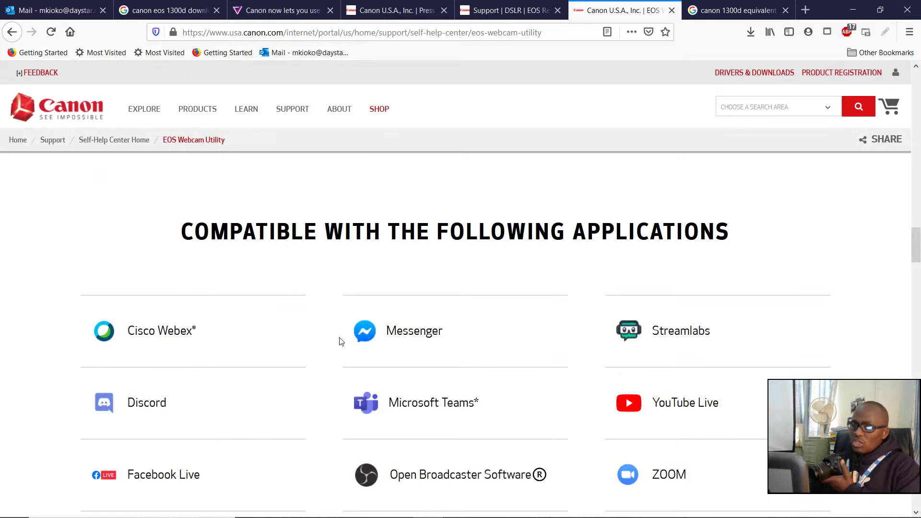
- Read the software download instructions and look through the list of compatible EOS camera models
scroll(355, 303, down, 10)
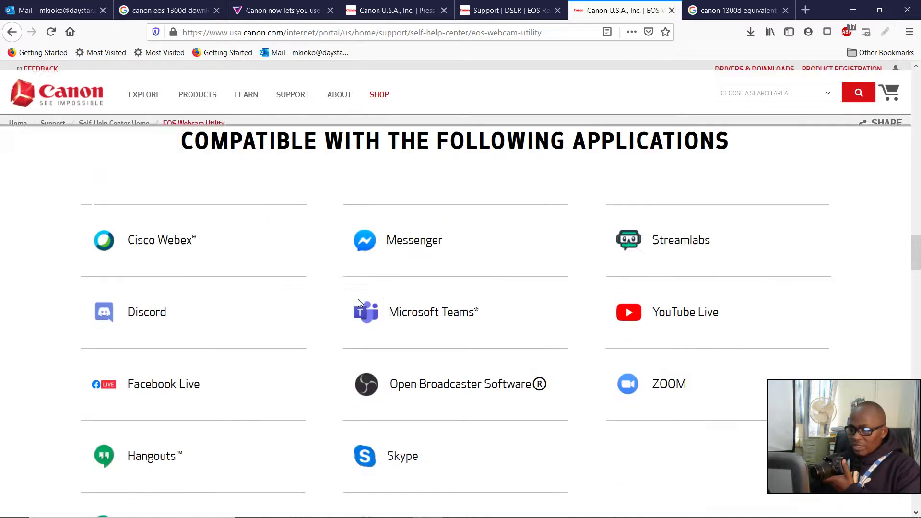
scroll(360, 302, down, 5)
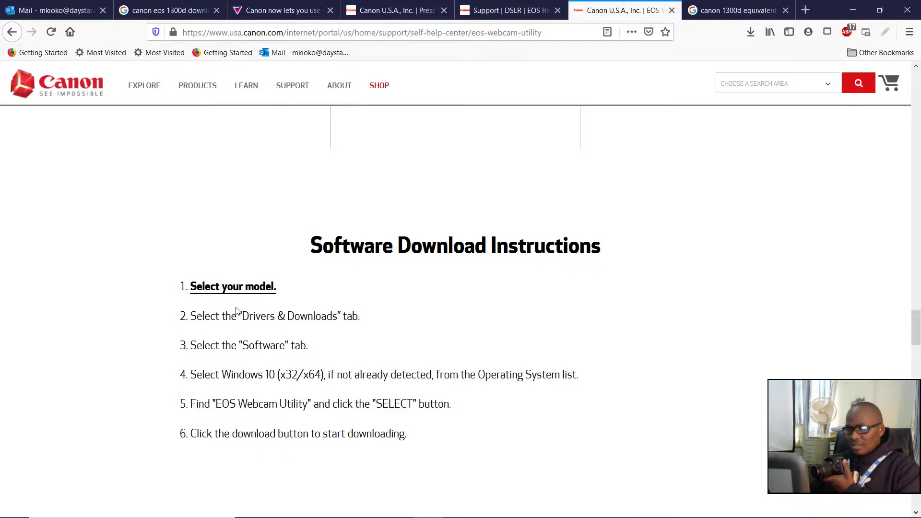
scroll(241, 292, down, 1)
scroll(241, 293, down, 8)
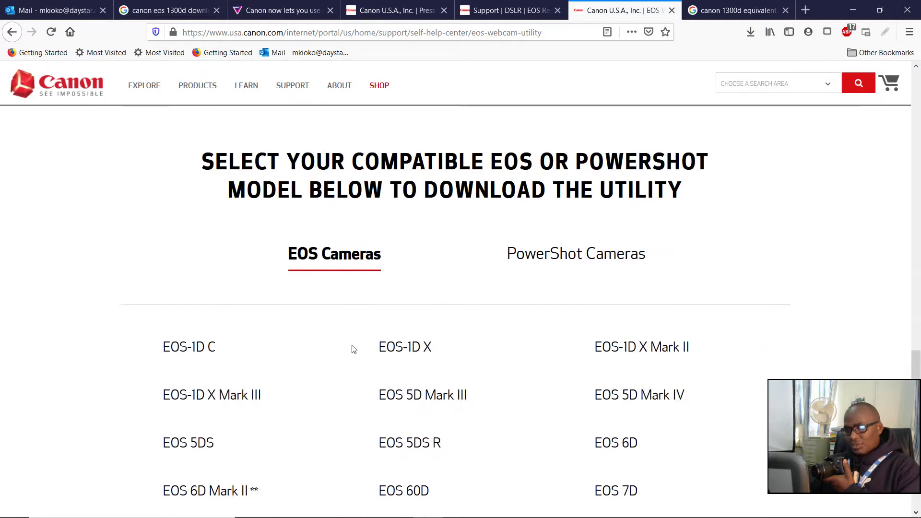
scroll(376, 373, down, 1)
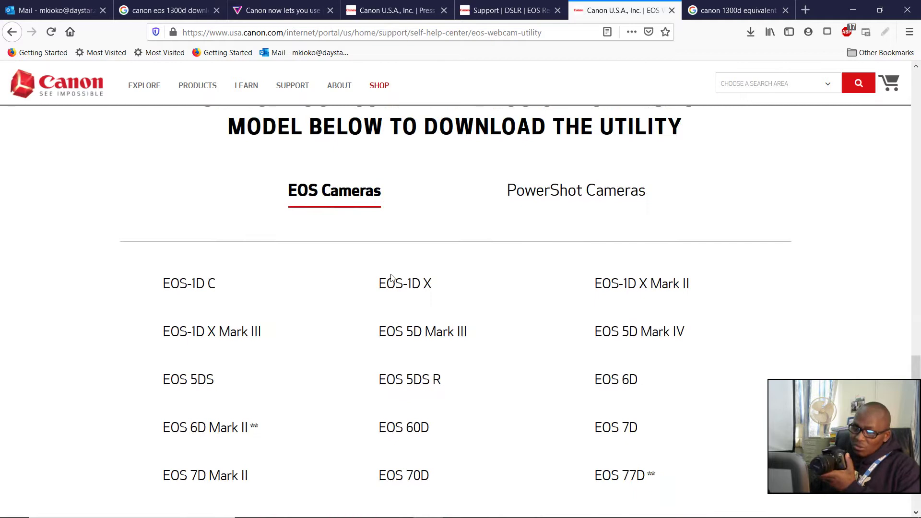
scroll(389, 276, down, 2)
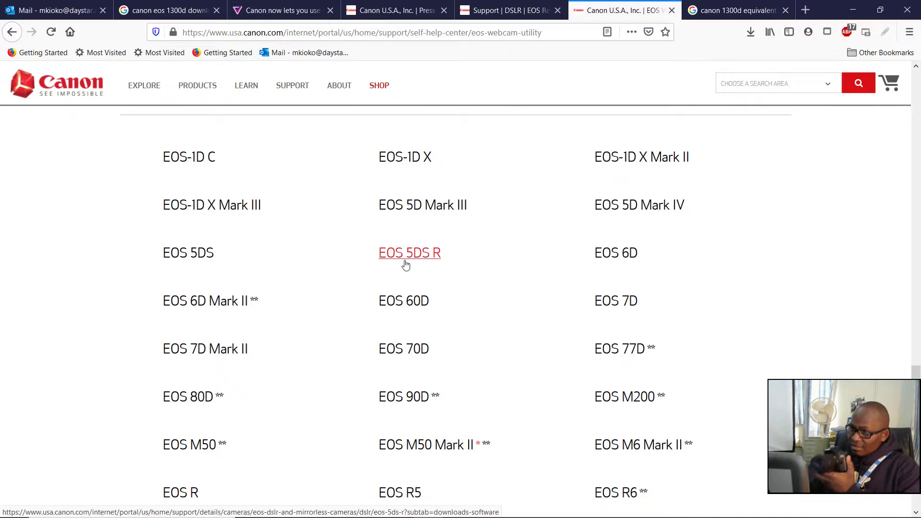
click(402, 272)
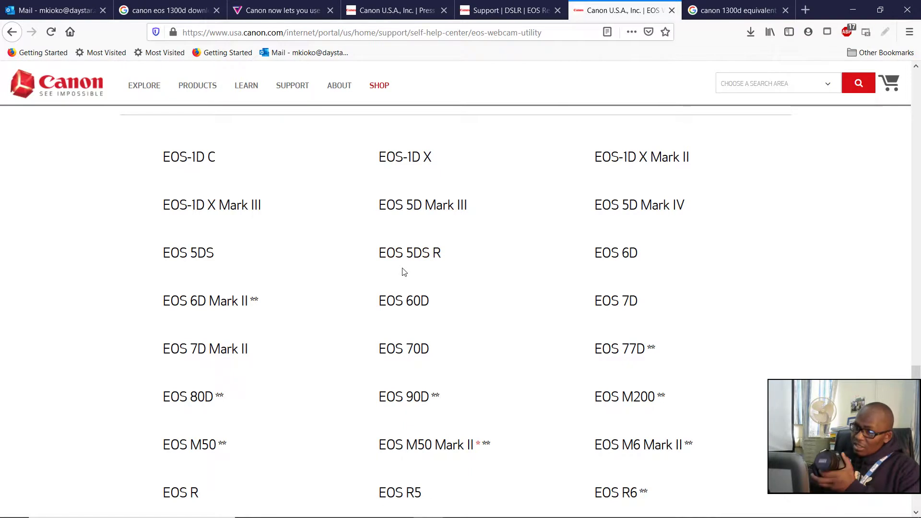
scroll(410, 333, down, 1)
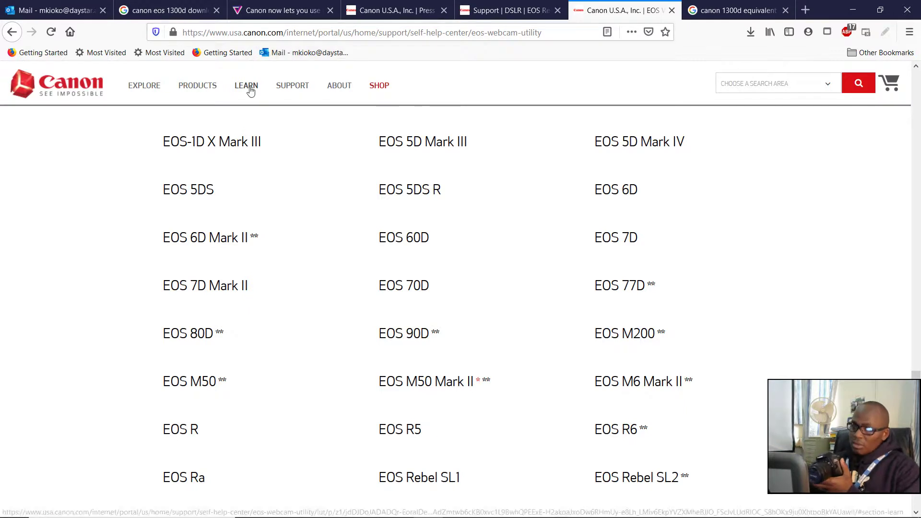
- Check the 1300D's American name in the Google results, and open the EOS Rebel T6 from Canon's compatible model list
click(734, 10)
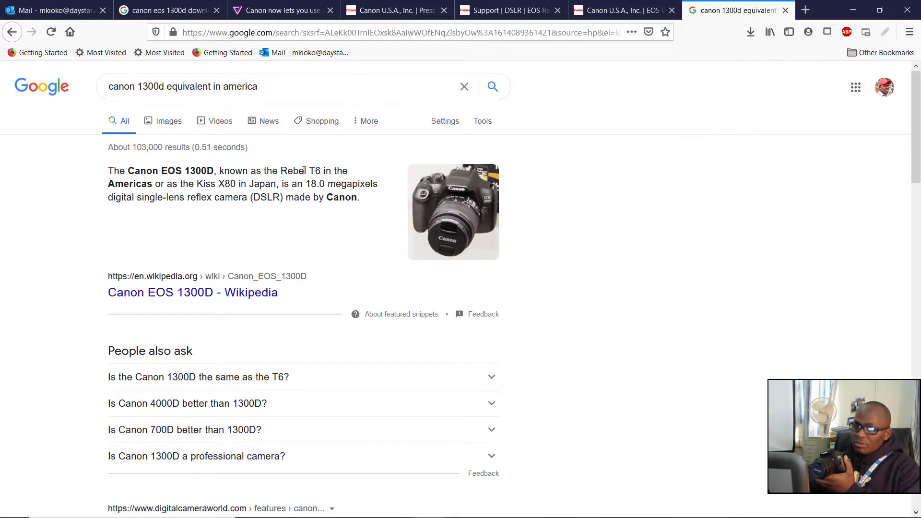
click(623, 9)
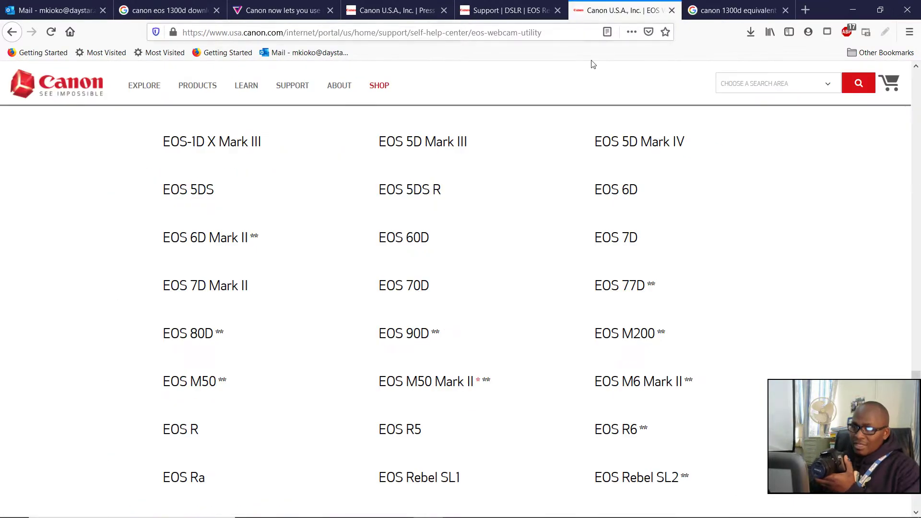
scroll(533, 384, down, 1)
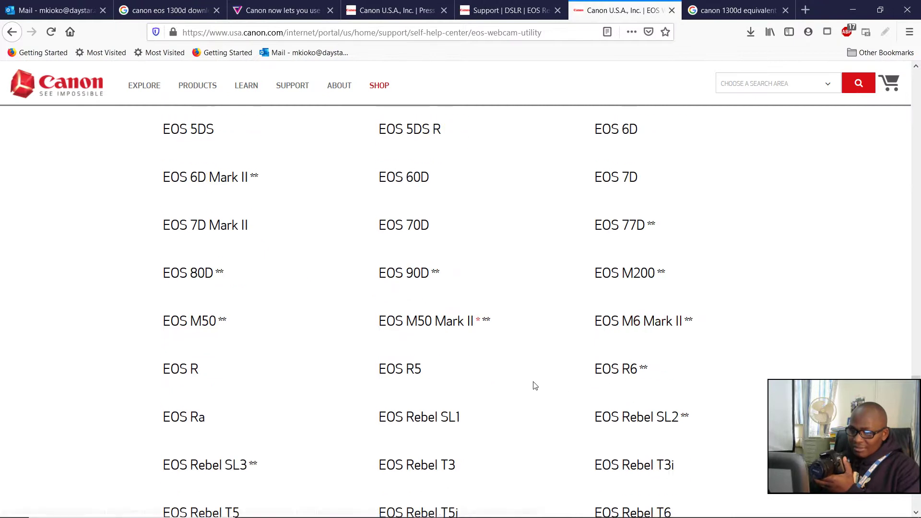
scroll(570, 397, down, 1)
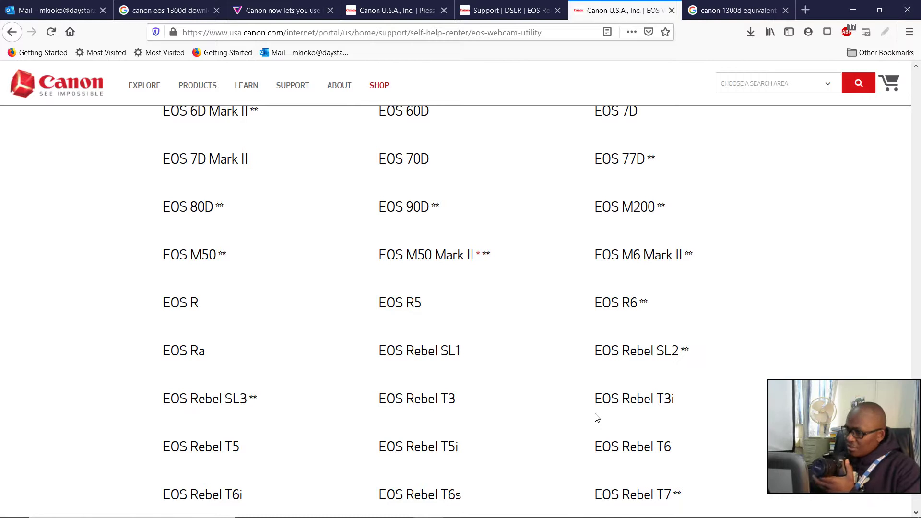
click(636, 453)
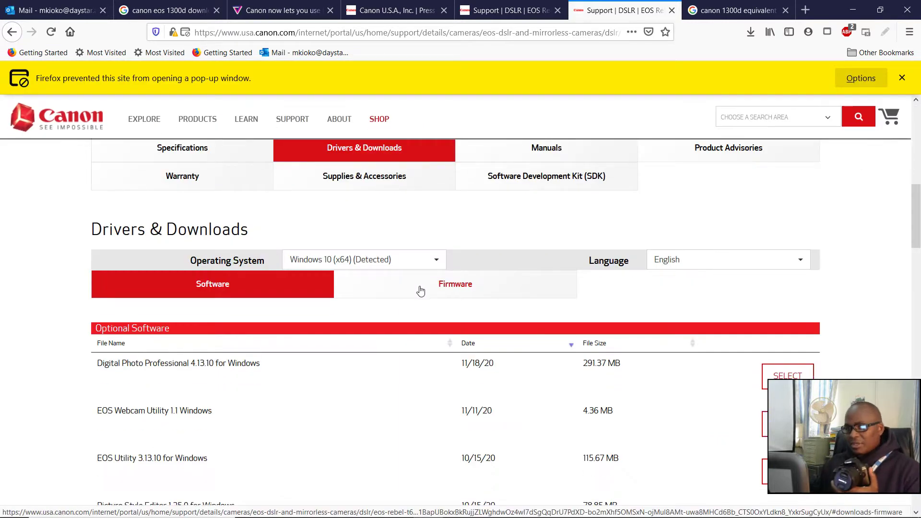
- Select EOS Webcam Utility 1.1 Windows from the EOS Rebel T6's optional software to show its download details
scroll(420, 290, up, 3)
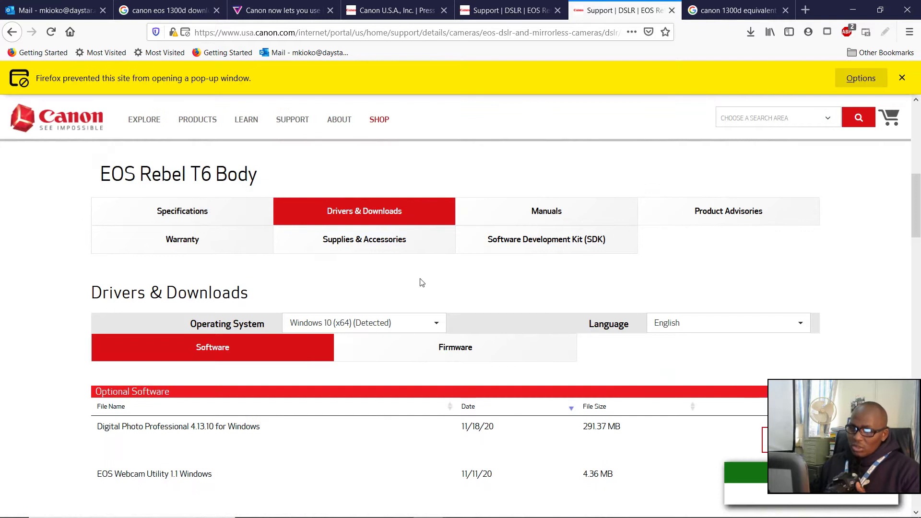
scroll(434, 235, down, 2)
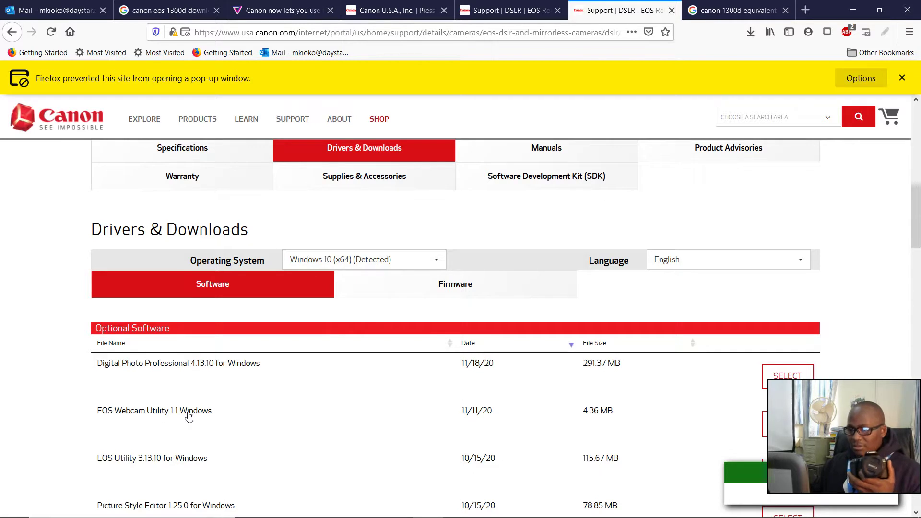
scroll(571, 353, down, 3)
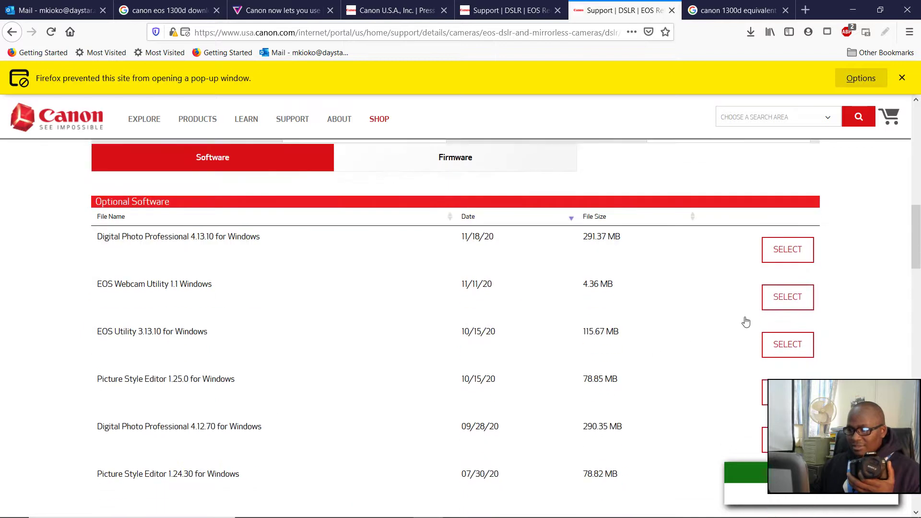
click(788, 297)
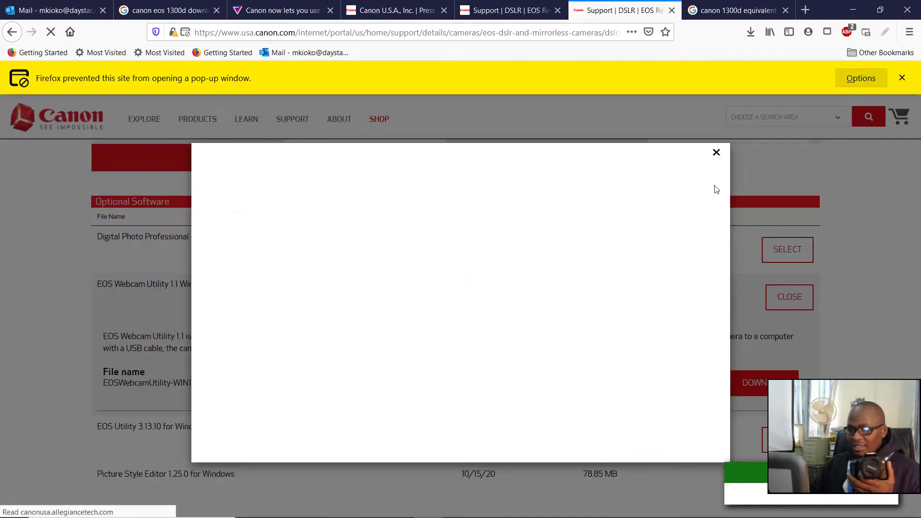
- Close the blank pop-up and download EOSWebcamUtility-WIN1.1.zip from the EOS Webcam Utility 1.1 Windows entry
click(717, 153)
scroll(694, 343, down, 3)
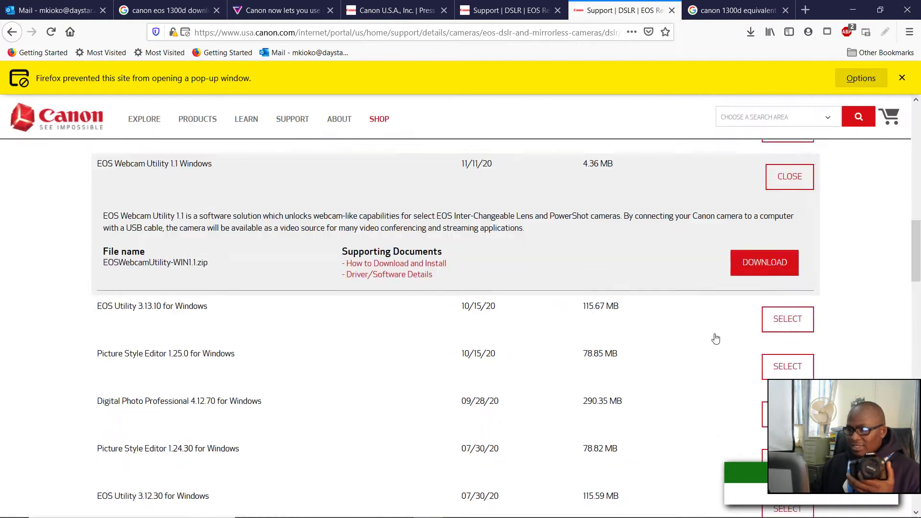
click(744, 256)
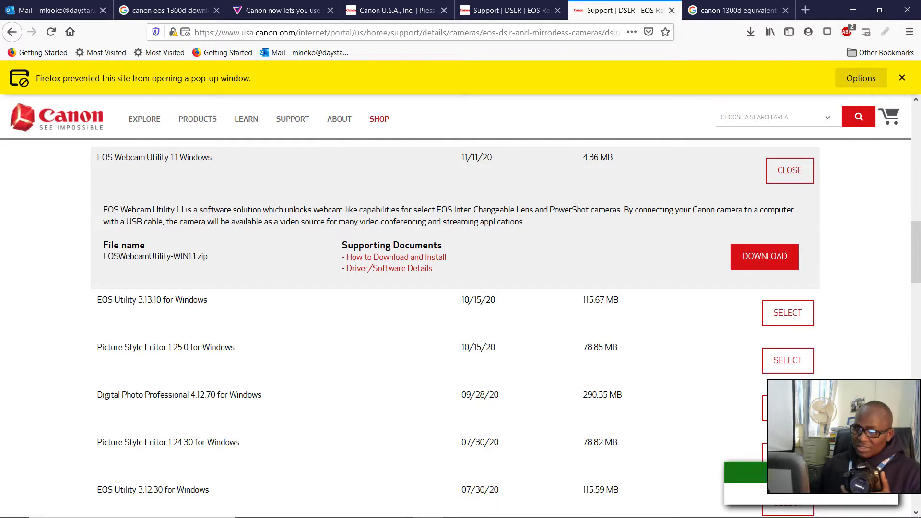
- Show the download details of EOS Utility 3.13.10 for Windows in the optional software list
click(786, 316)
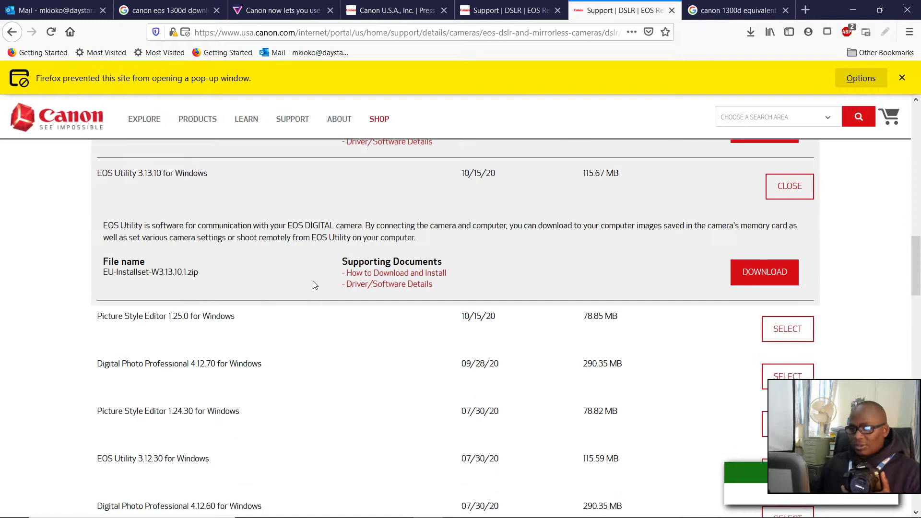
scroll(262, 292, up, 3)
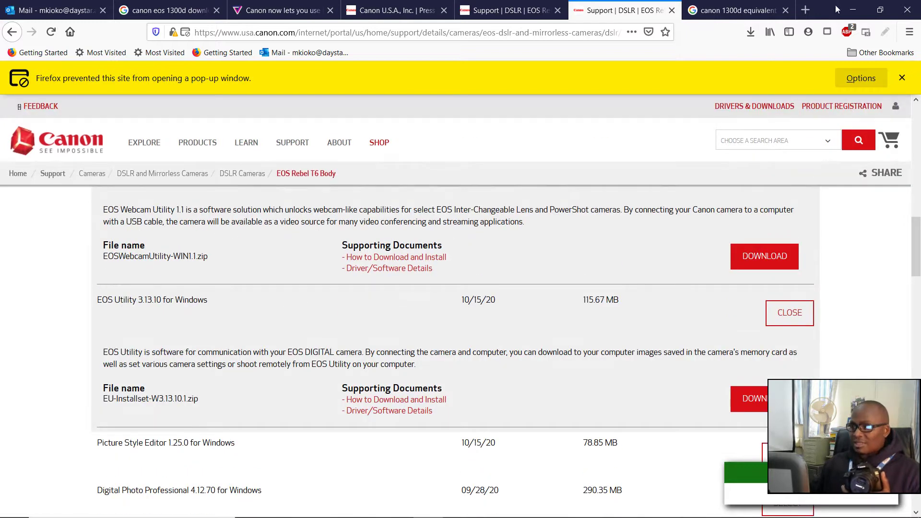
- Switch to EOS Utility's Remote Live View window, view the camera's live picture maximized, and return to Firefox
click(849, 10)
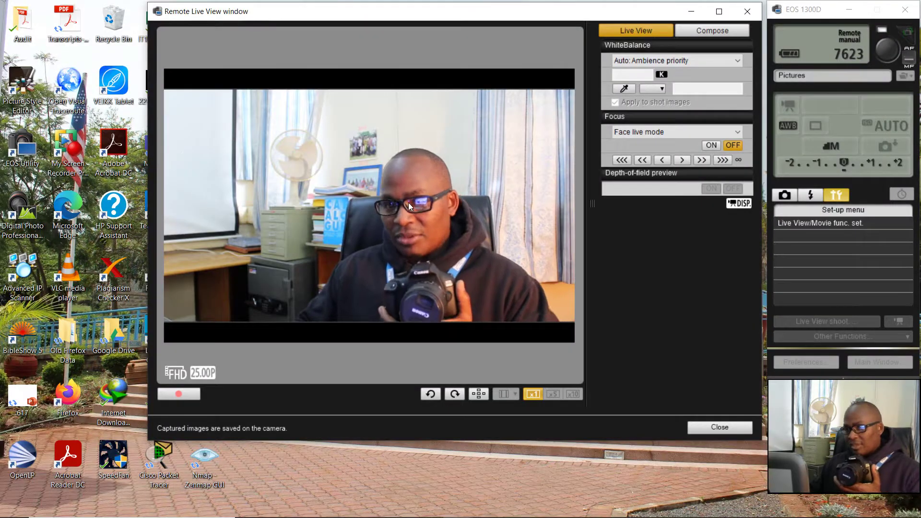
click(719, 11)
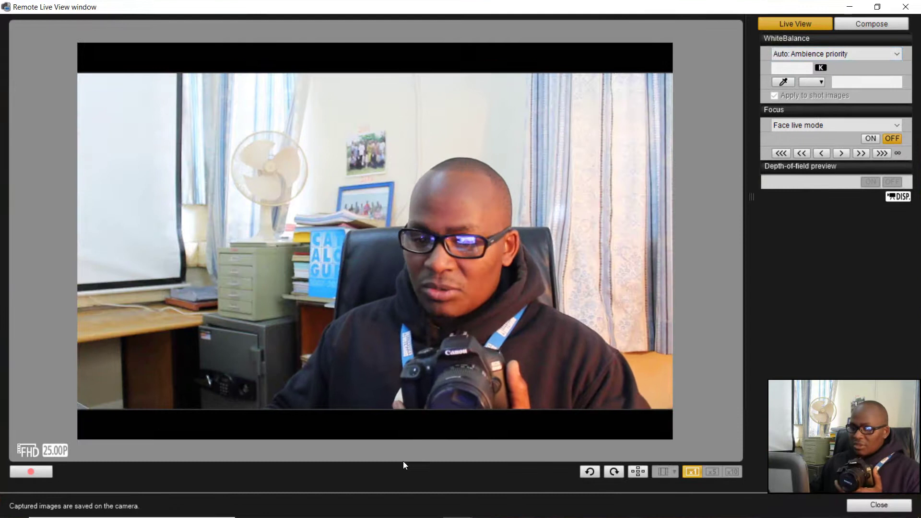
mouse_move(340, 503)
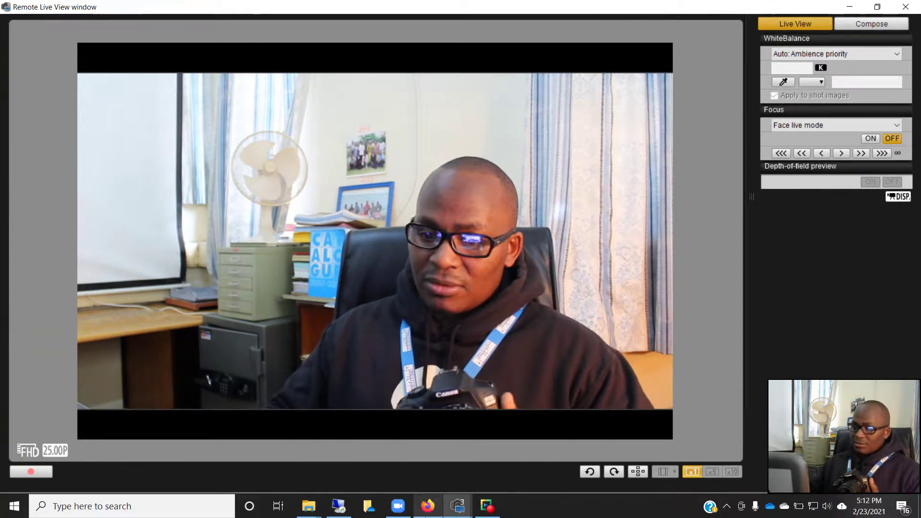
click(427, 509)
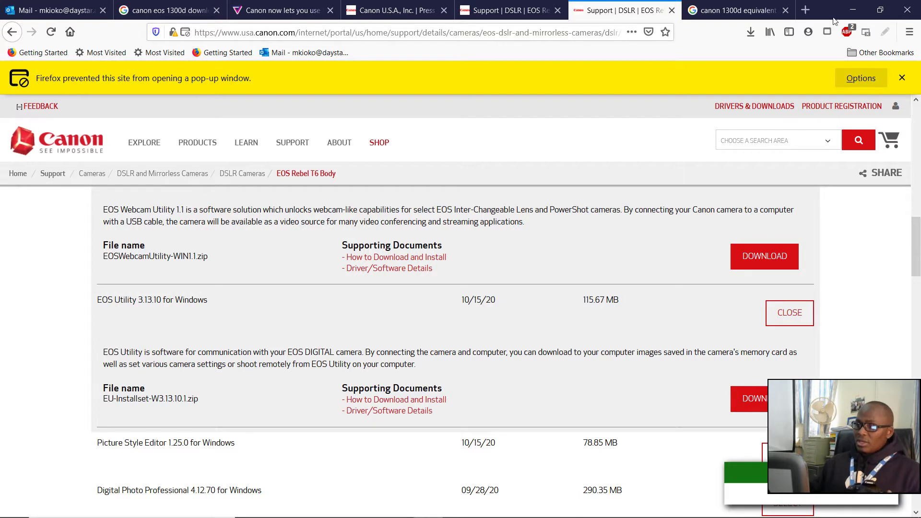
- Minimize the browser and close EOS Utility's EOS 1300D remote control window
click(855, 11)
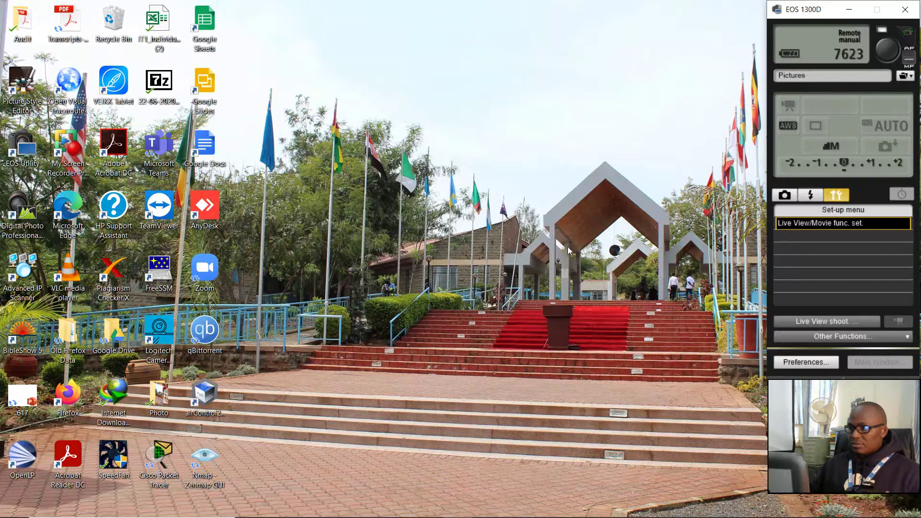
click(905, 9)
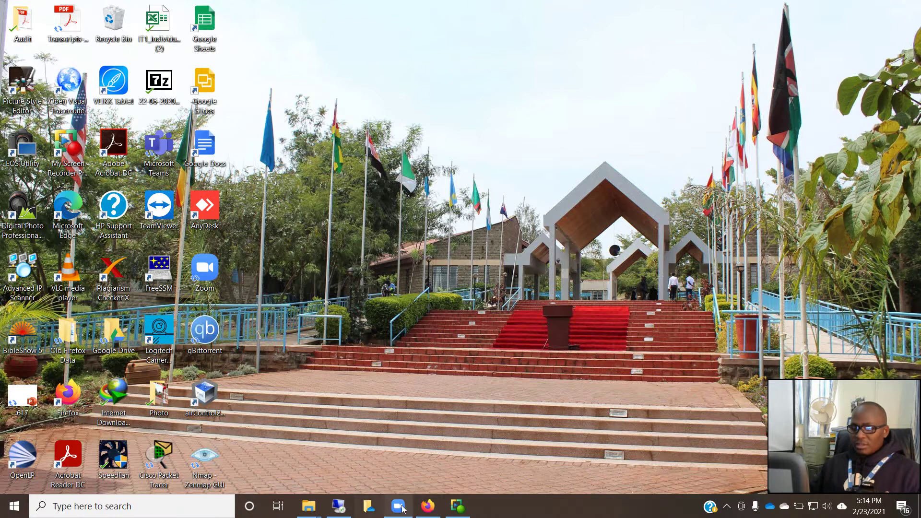
- Switch to Zoom, start a meeting with the personal meeting ID, and maximize the meeting window to show the camera's video
click(406, 509)
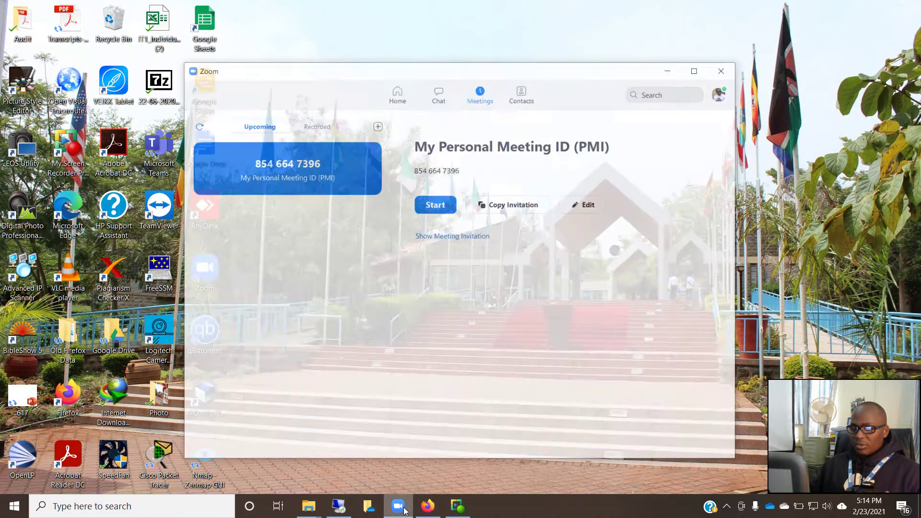
click(708, 49)
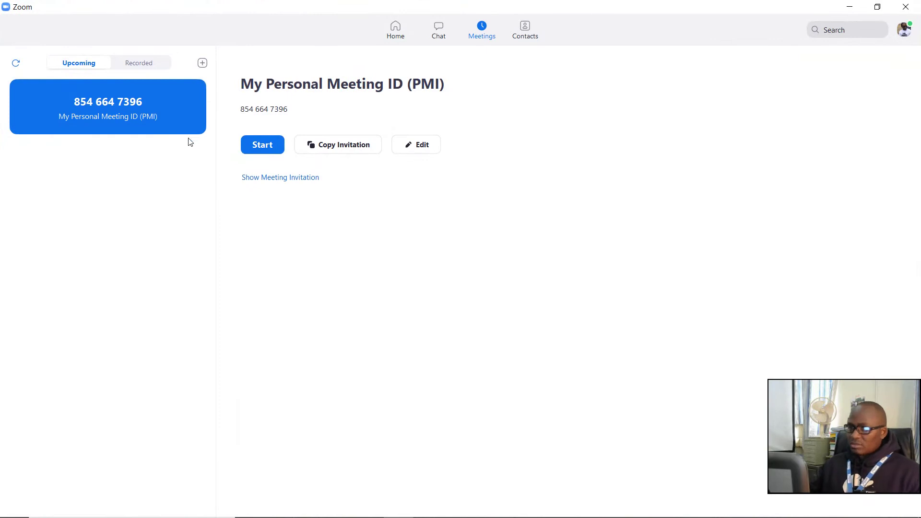
click(267, 148)
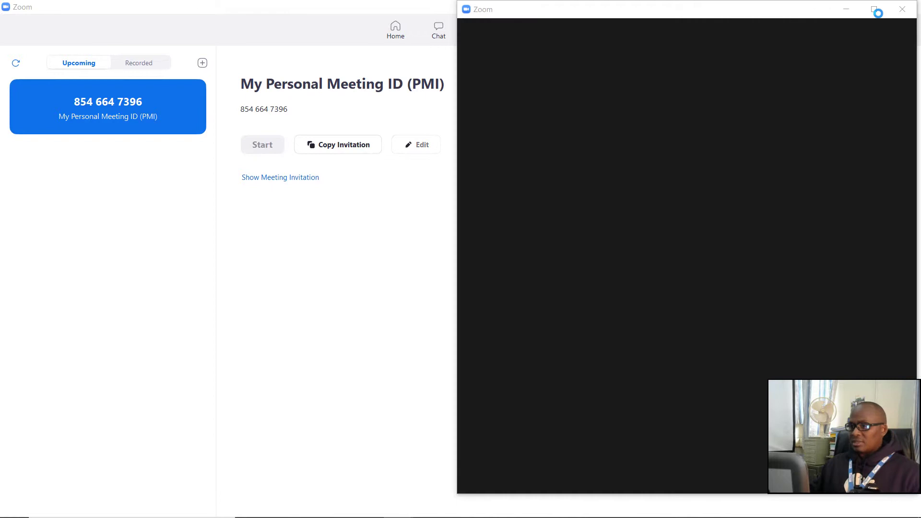
click(874, 9)
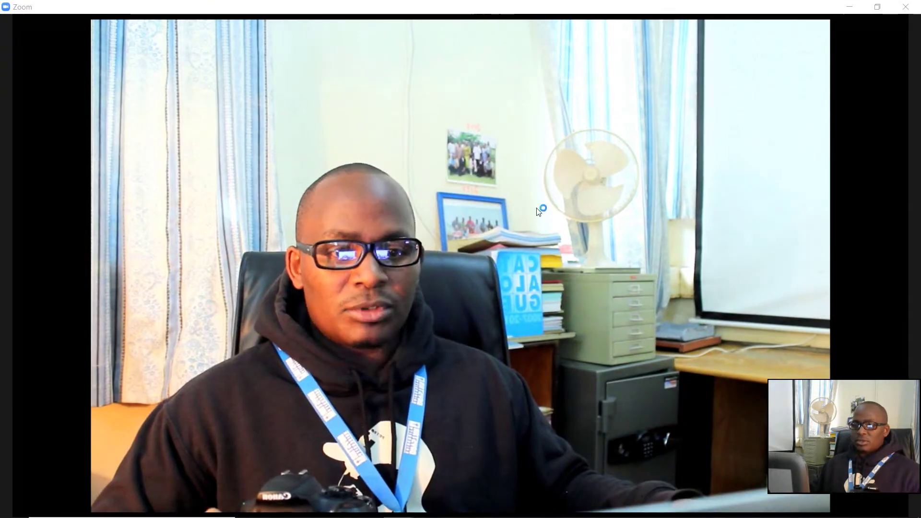
click(499, 230)
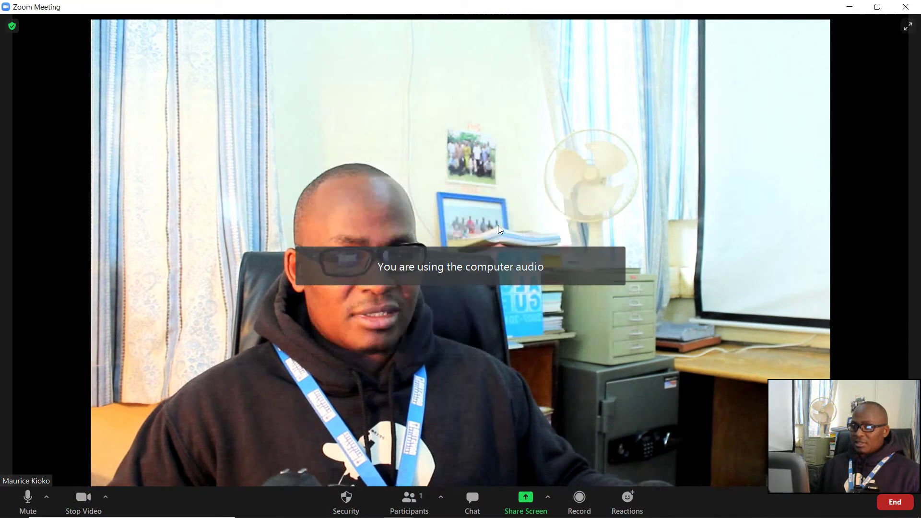